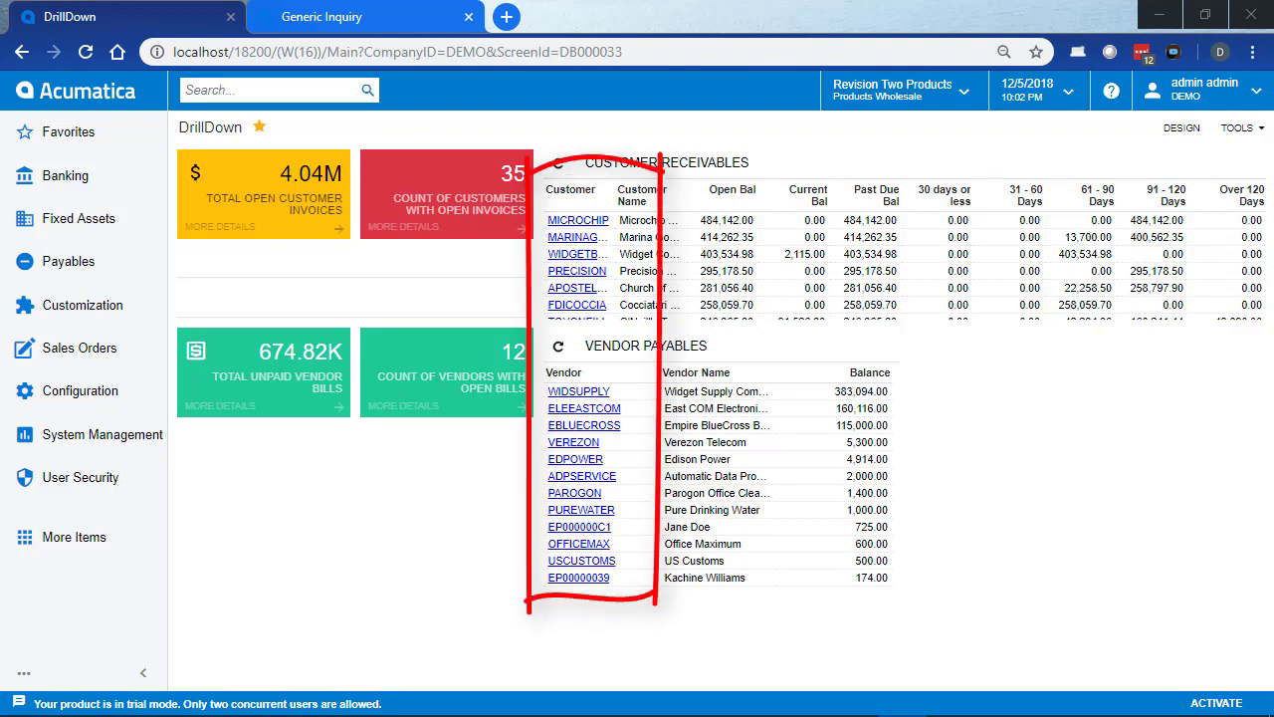
Step: Try the dashboard links for the MICROCHIP customer and the WIDSUPPLY vendor
{"action": "left_click", "coordinate": [571, 226]}
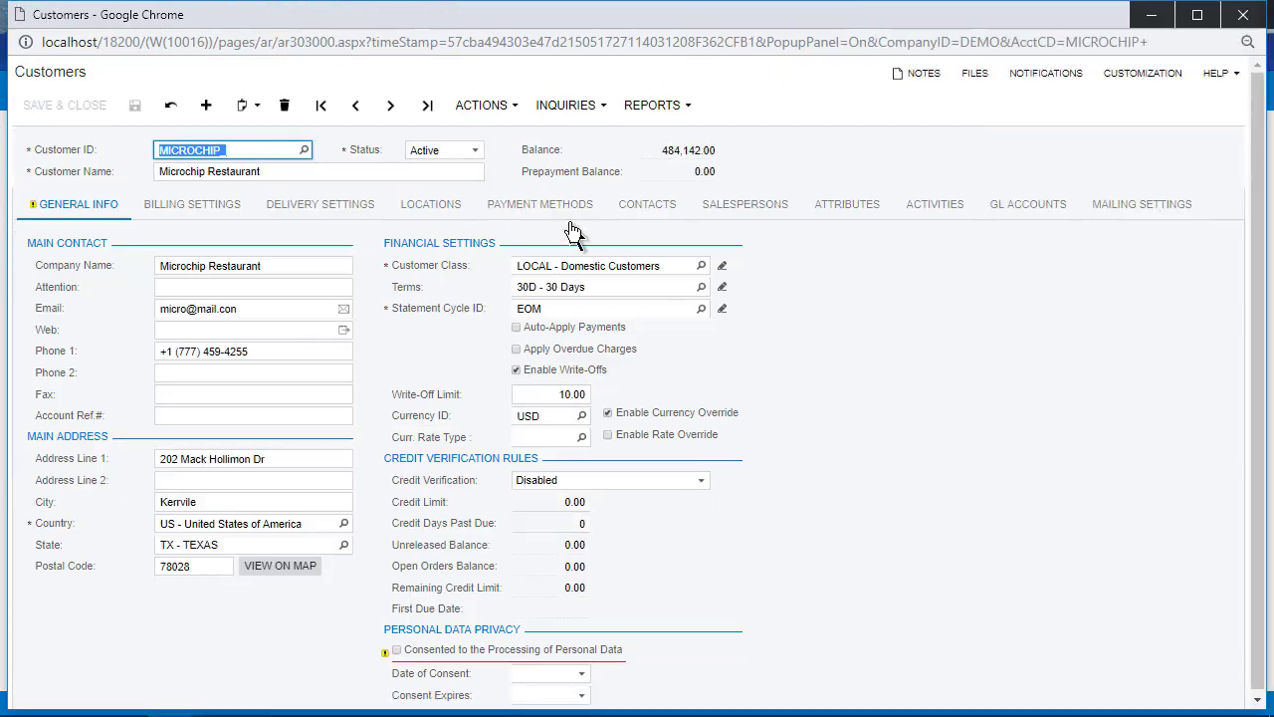
{"action": "left_click", "coordinate": [1244, 14]}
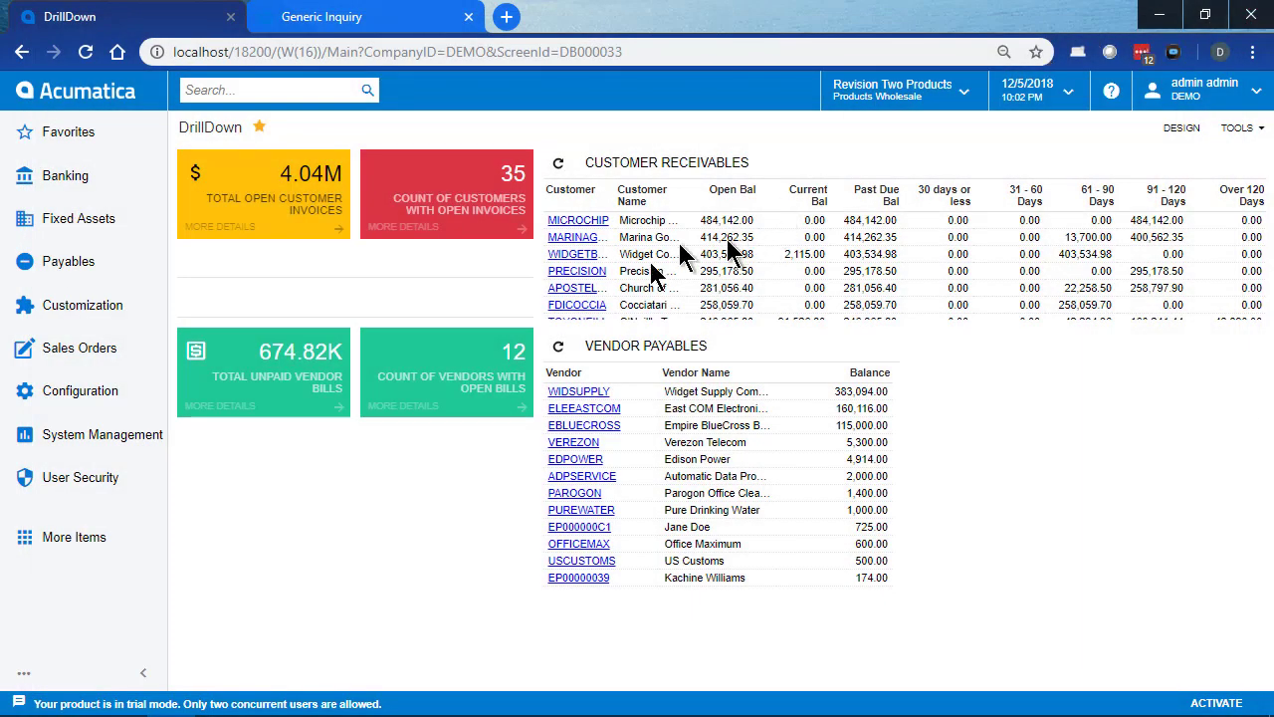
{"action": "left_click", "coordinate": [584, 399]}
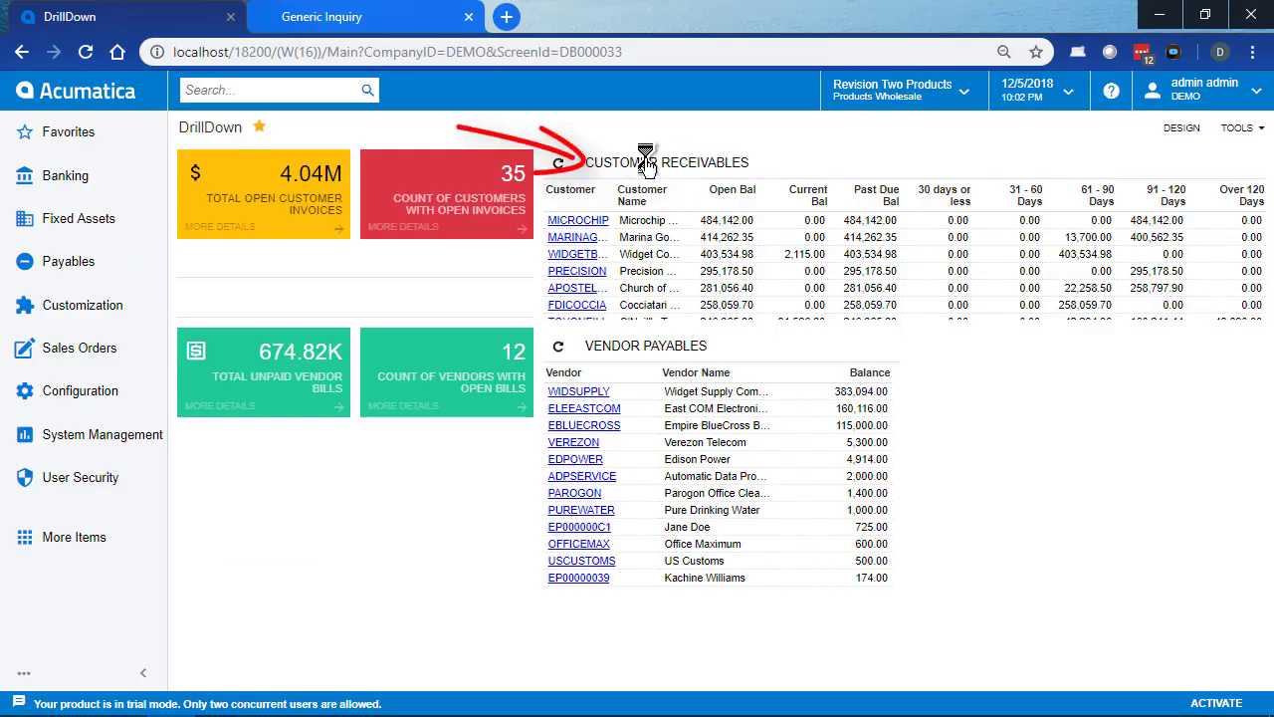
Step: Uncheck Default Navigation for CustomerID in the Open AR - Summary definition, save, and view it
{"action": "left_click", "coordinate": [647, 164]}
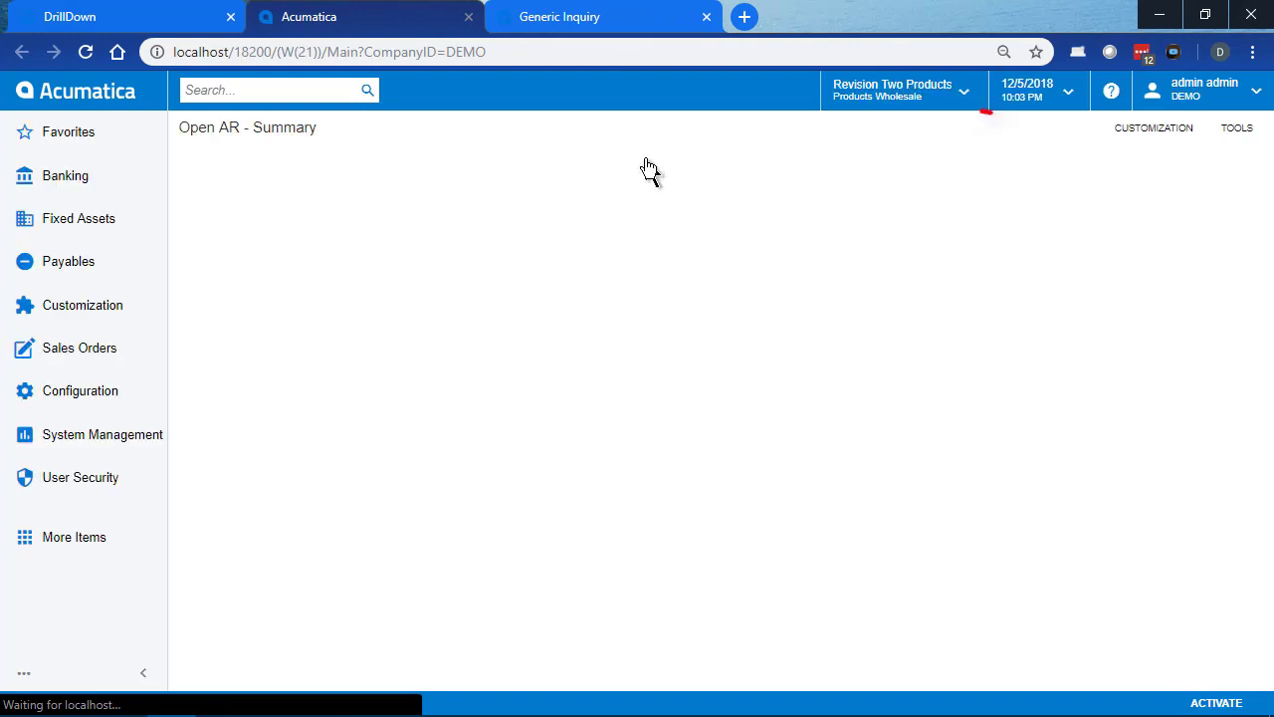
{"action": "left_click", "coordinate": [1169, 129]}
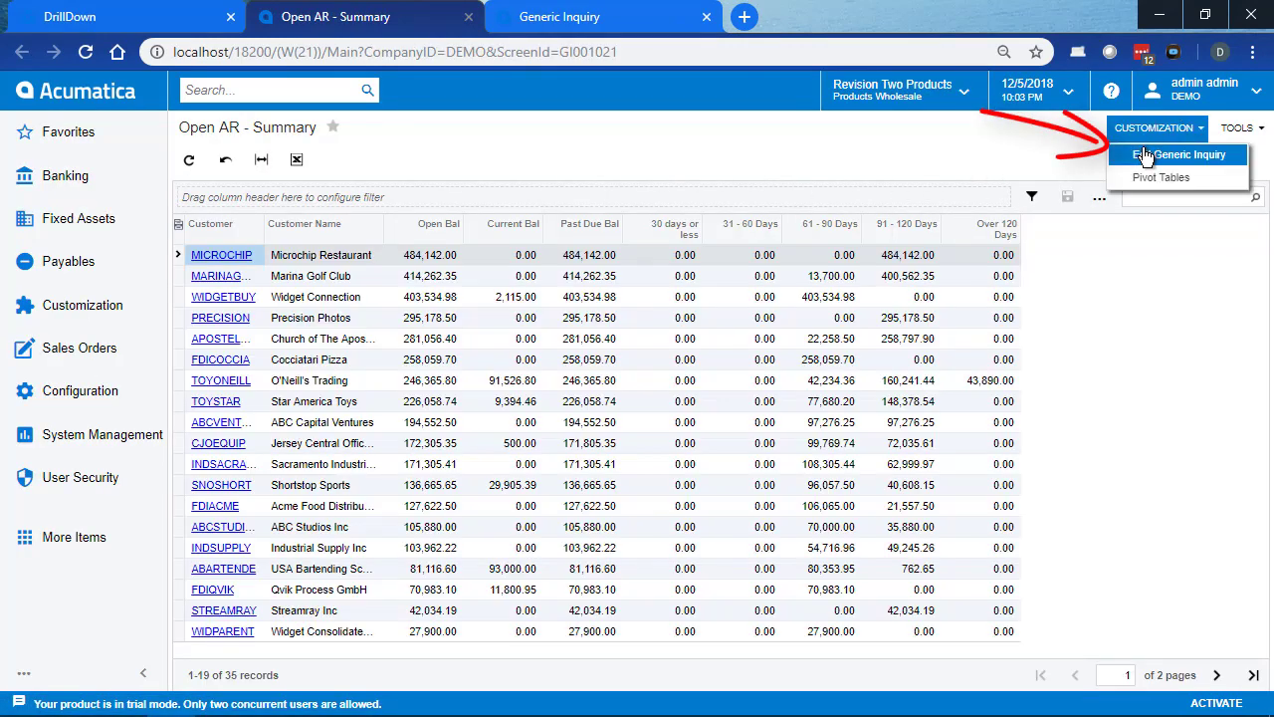
{"action": "left_click", "coordinate": [1161, 156]}
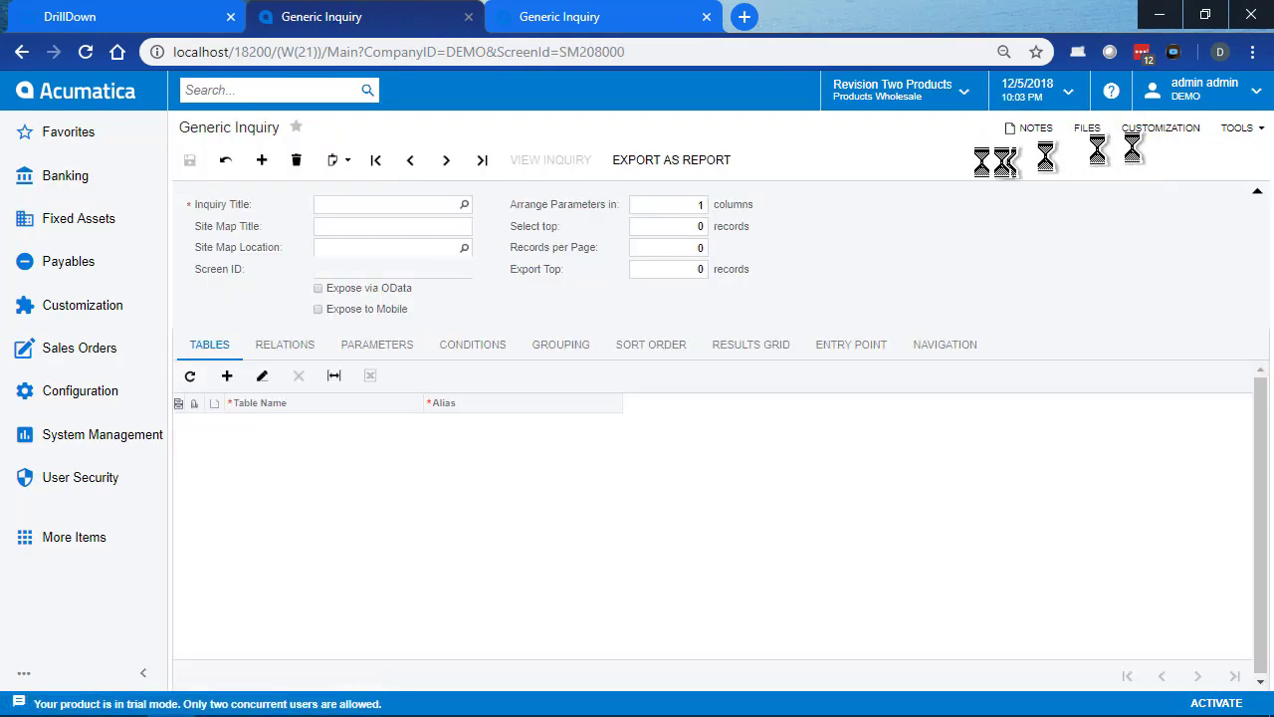
{"action": "left_click", "coordinate": [753, 345]}
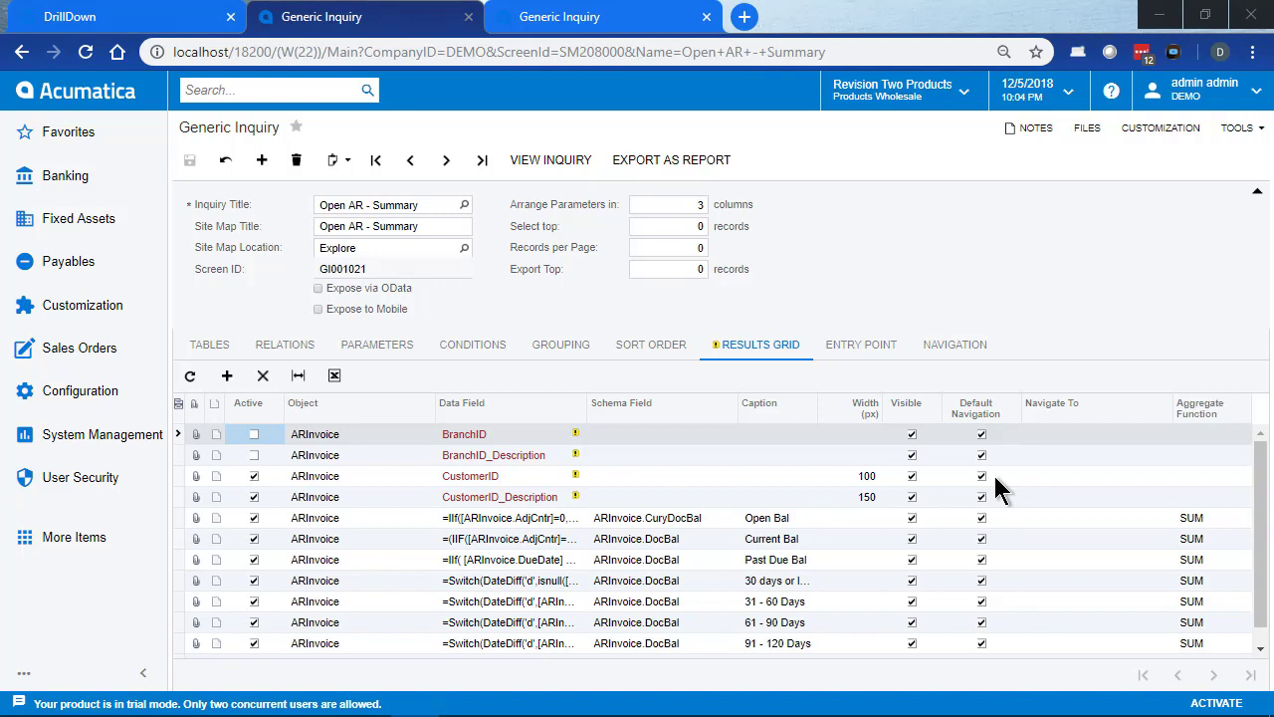
{"action": "left_click", "coordinate": [983, 477]}
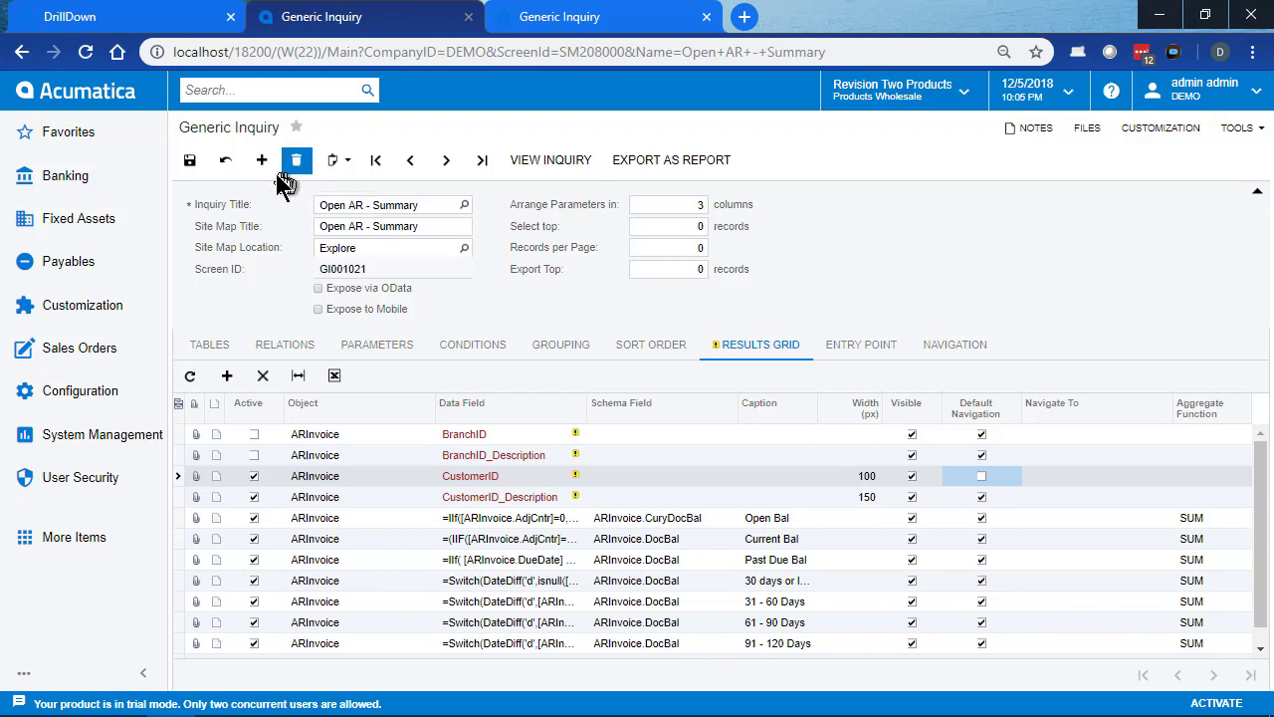
{"action": "left_click", "coordinate": [191, 162]}
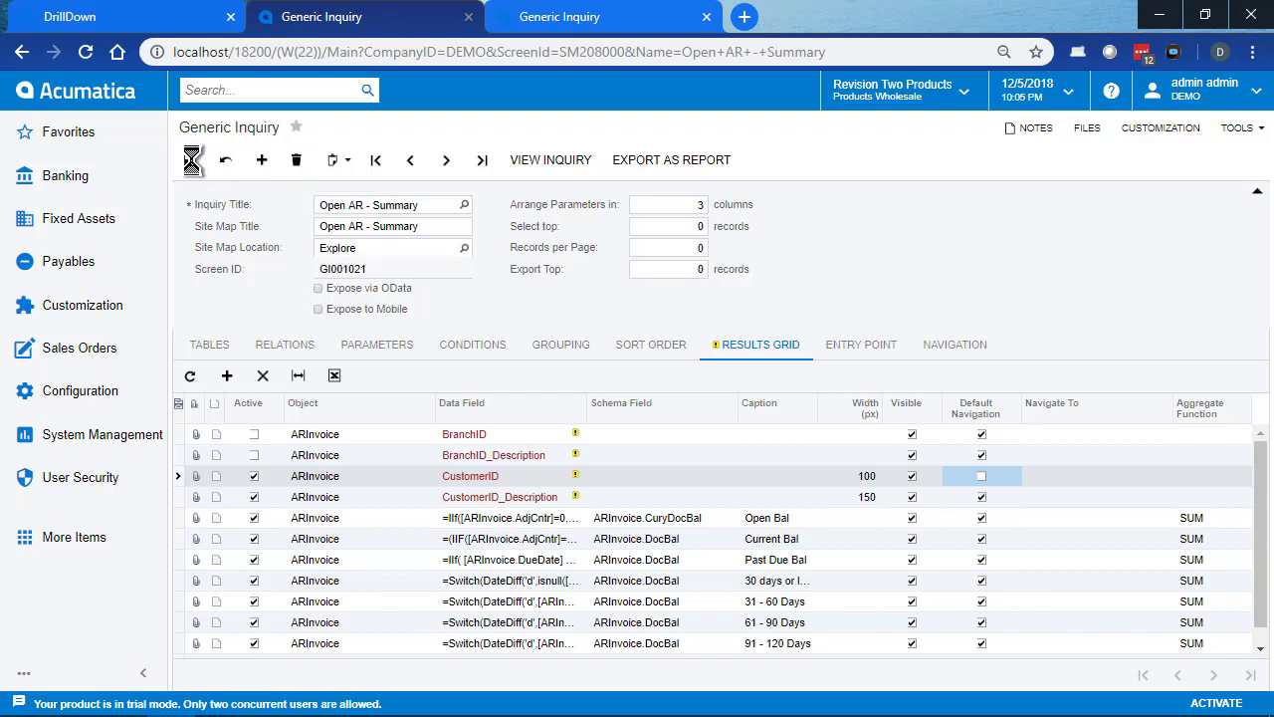
{"action": "left_click", "coordinate": [558, 162]}
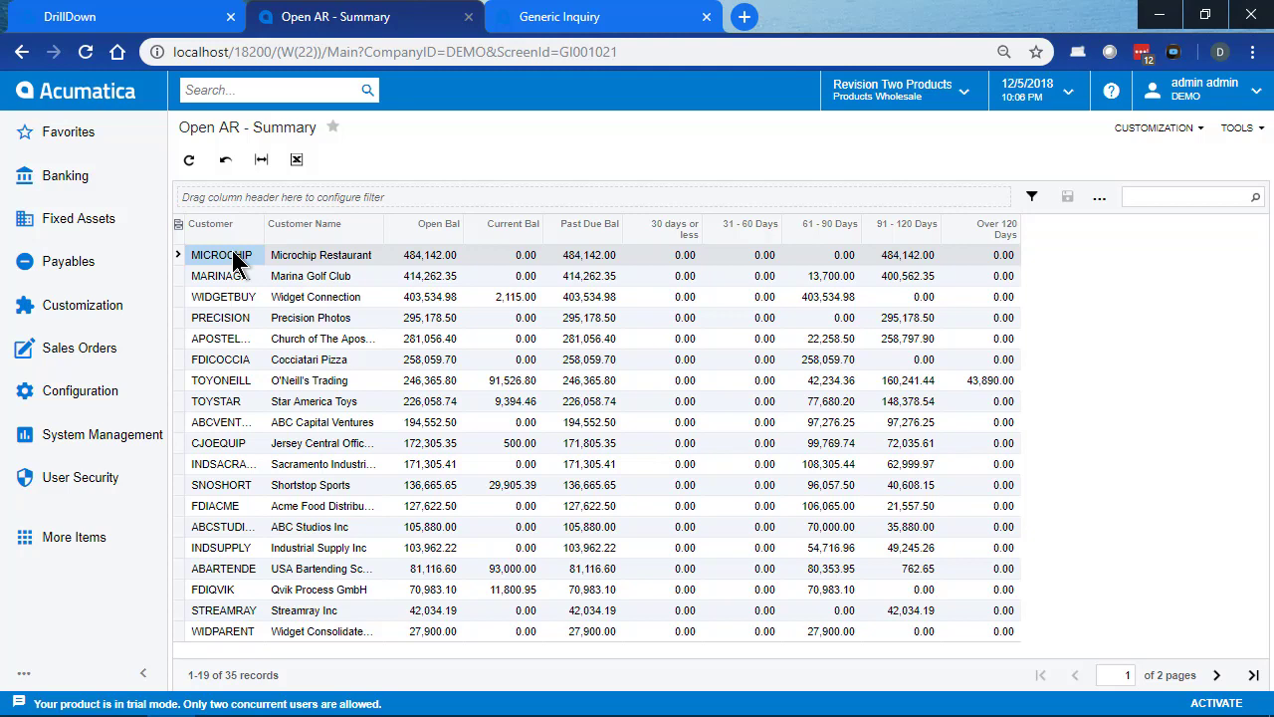
Step: Open the Navigation tab of the Open AR - Summary definition, showing GI001020 - Open AR Details with ARInvoice.CustomerID
{"action": "left_click", "coordinate": [1138, 127]}
{"action": "left_click", "coordinate": [1160, 154]}
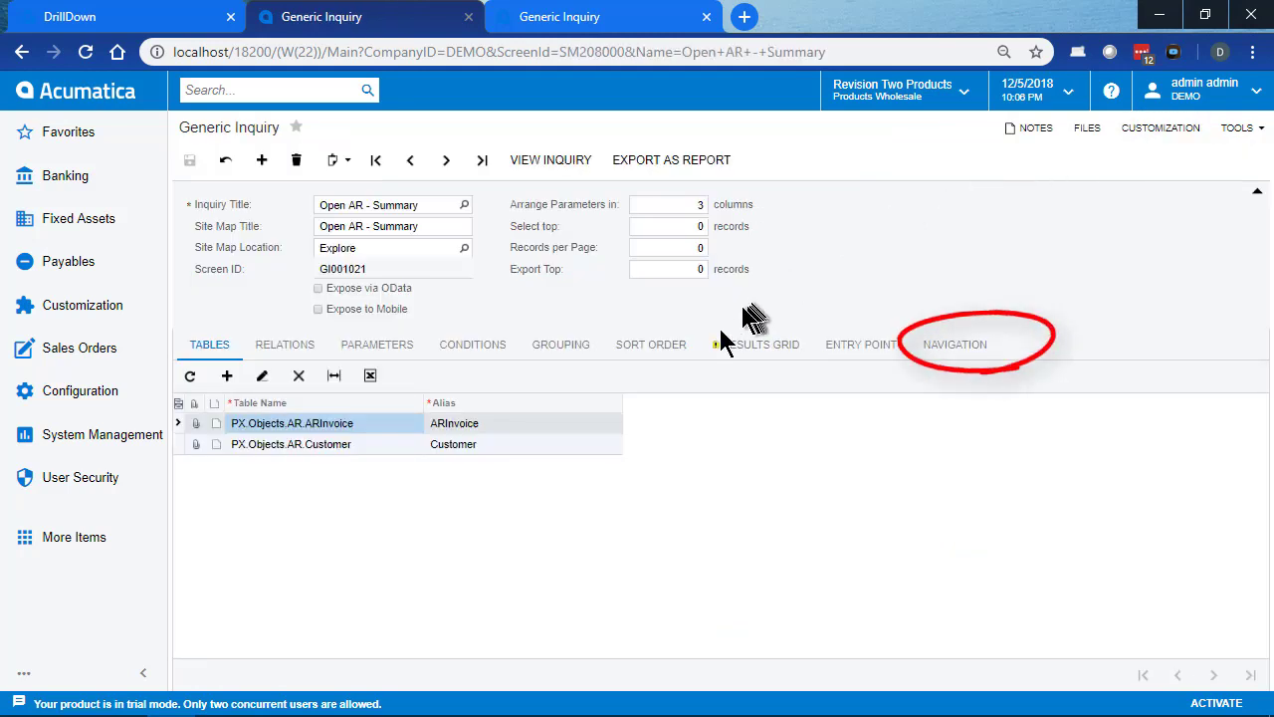
{"action": "left_click", "coordinate": [936, 346]}
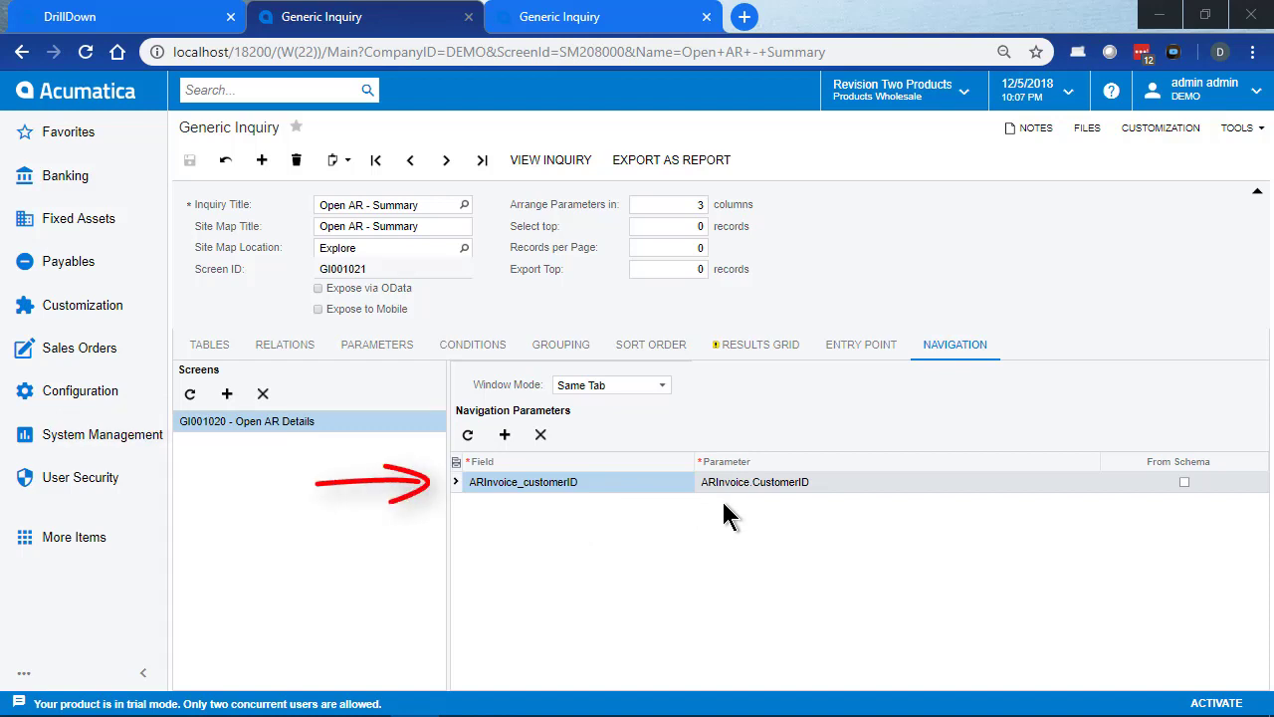
Step: Set CustomerID's Navigate To as GI001020 - Open AR Details, with Default Navigation off, and save
{"action": "left_click", "coordinate": [789, 495]}
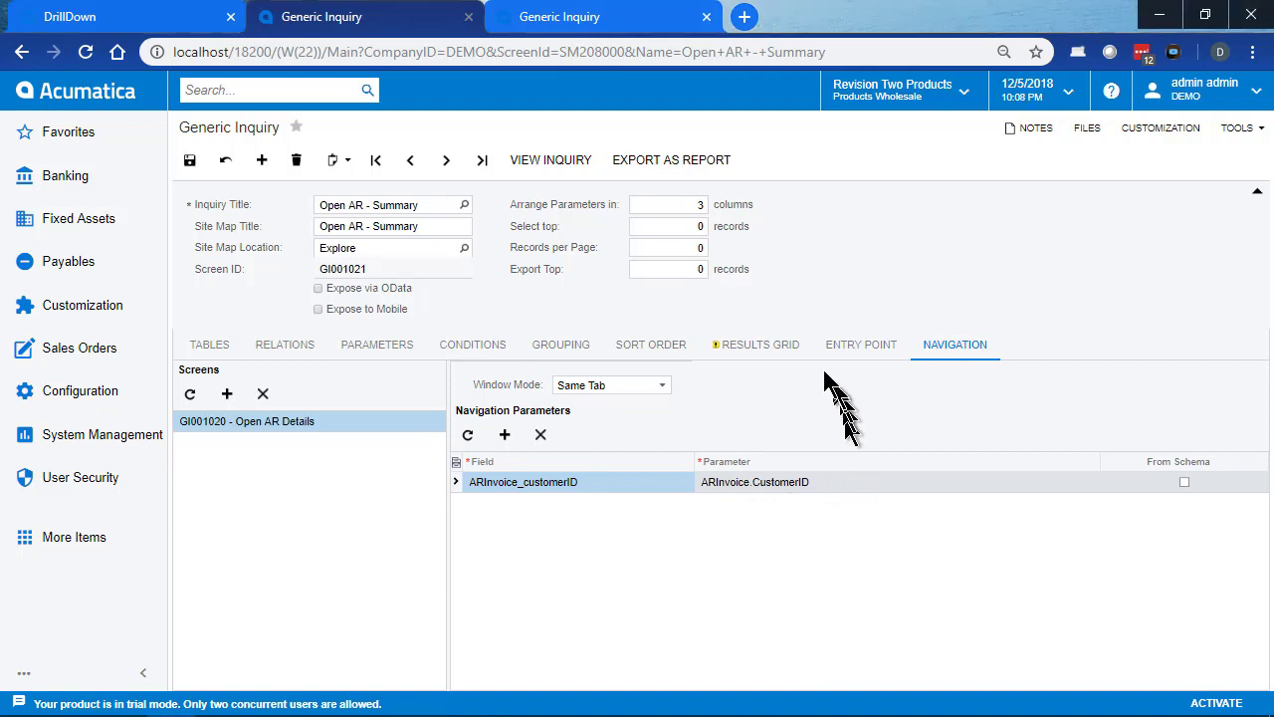
{"action": "left_click", "coordinate": [786, 346]}
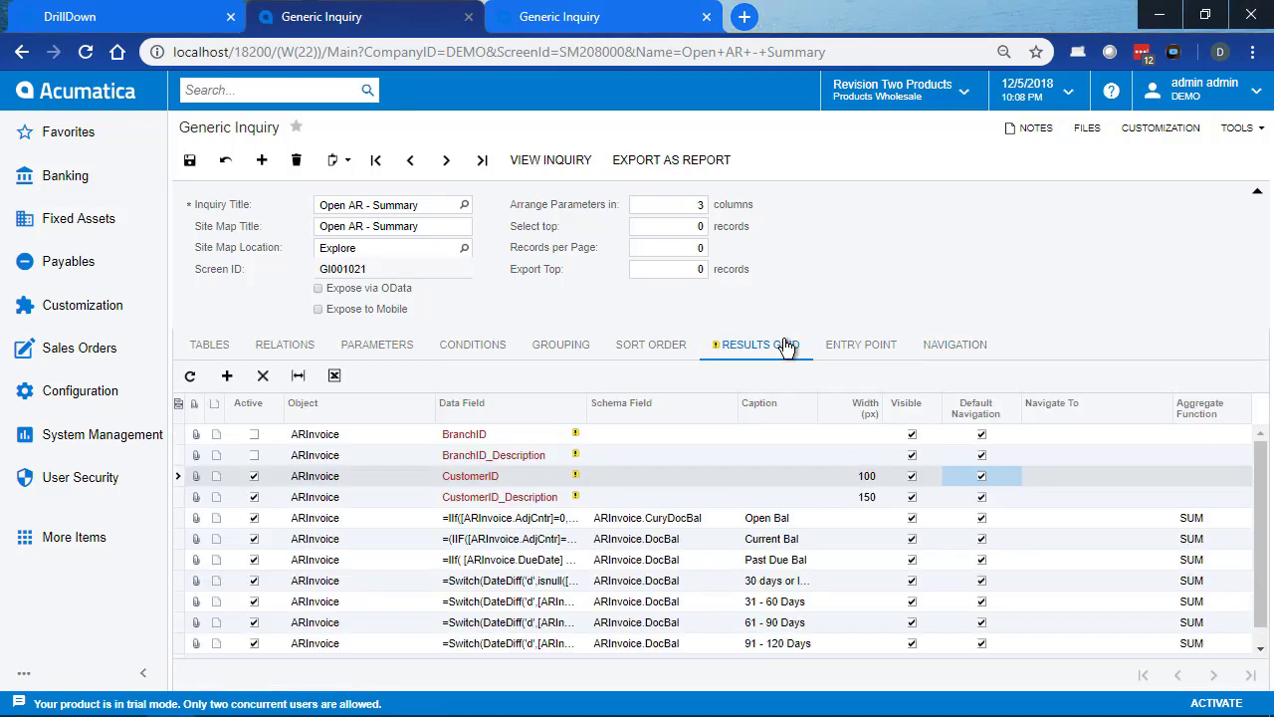
{"action": "left_click", "coordinate": [982, 477]}
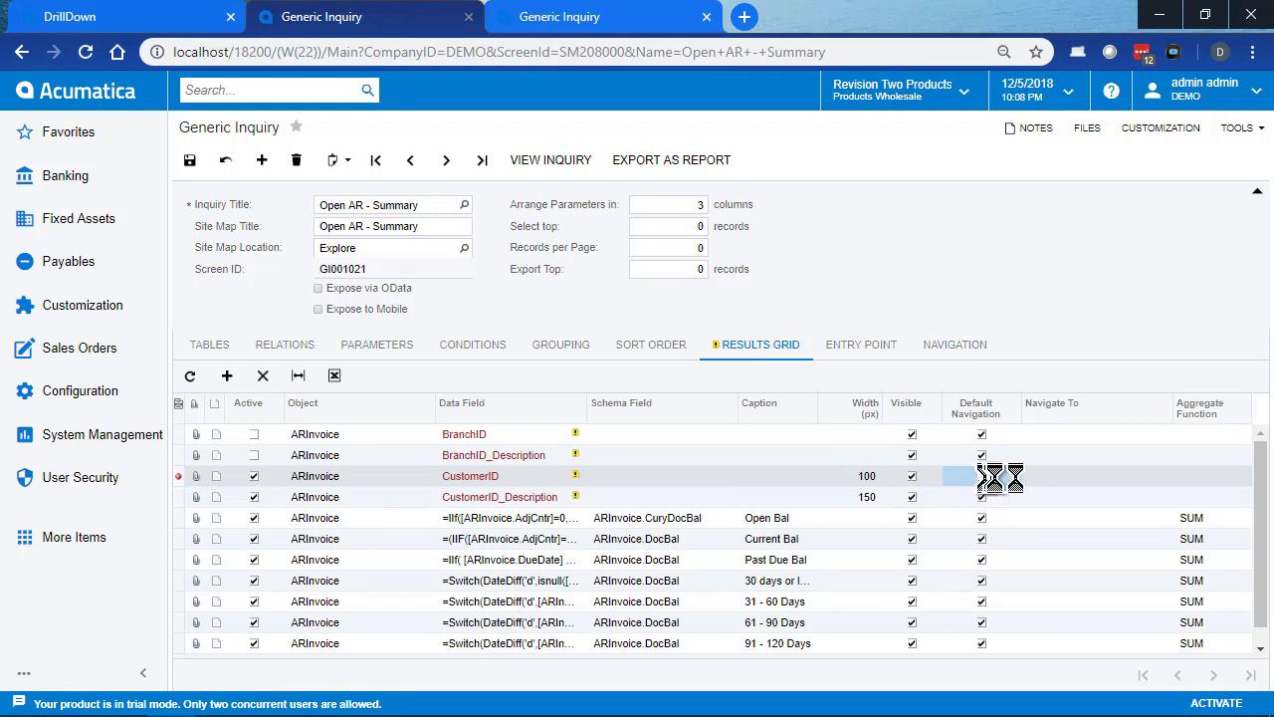
{"action": "left_click", "coordinate": [1091, 478]}
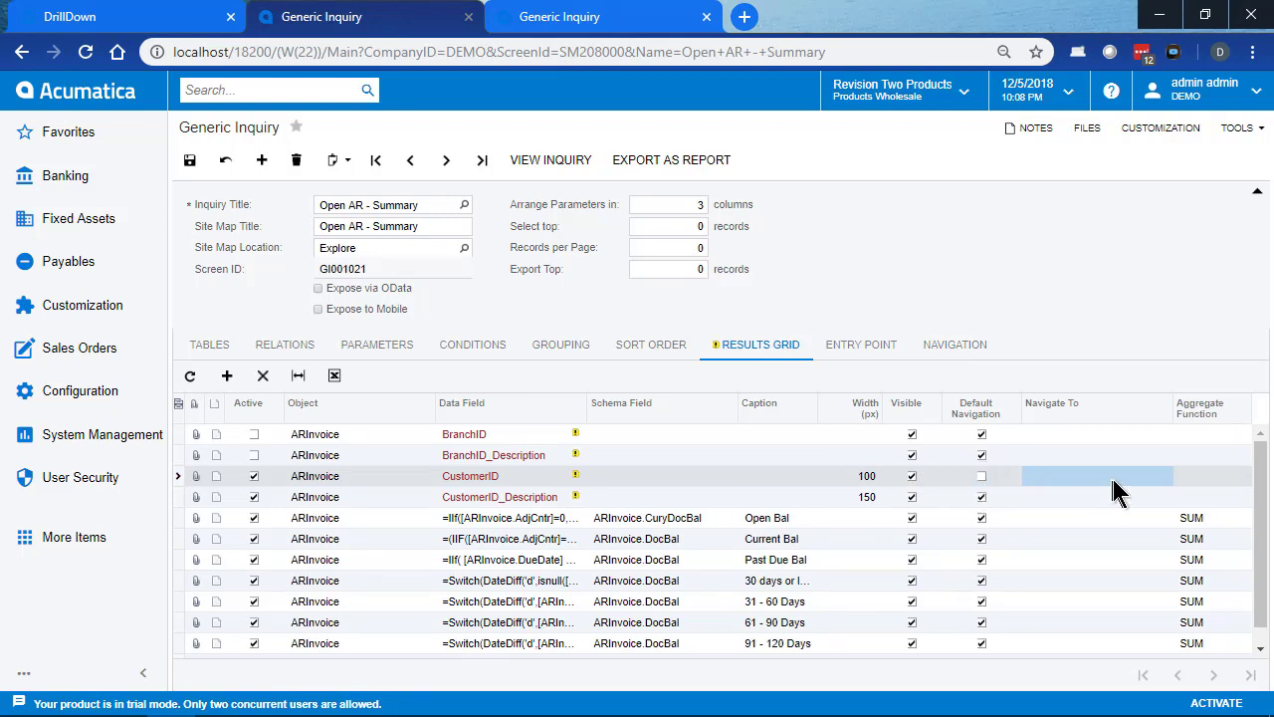
{"action": "left_click", "coordinate": [1131, 488]}
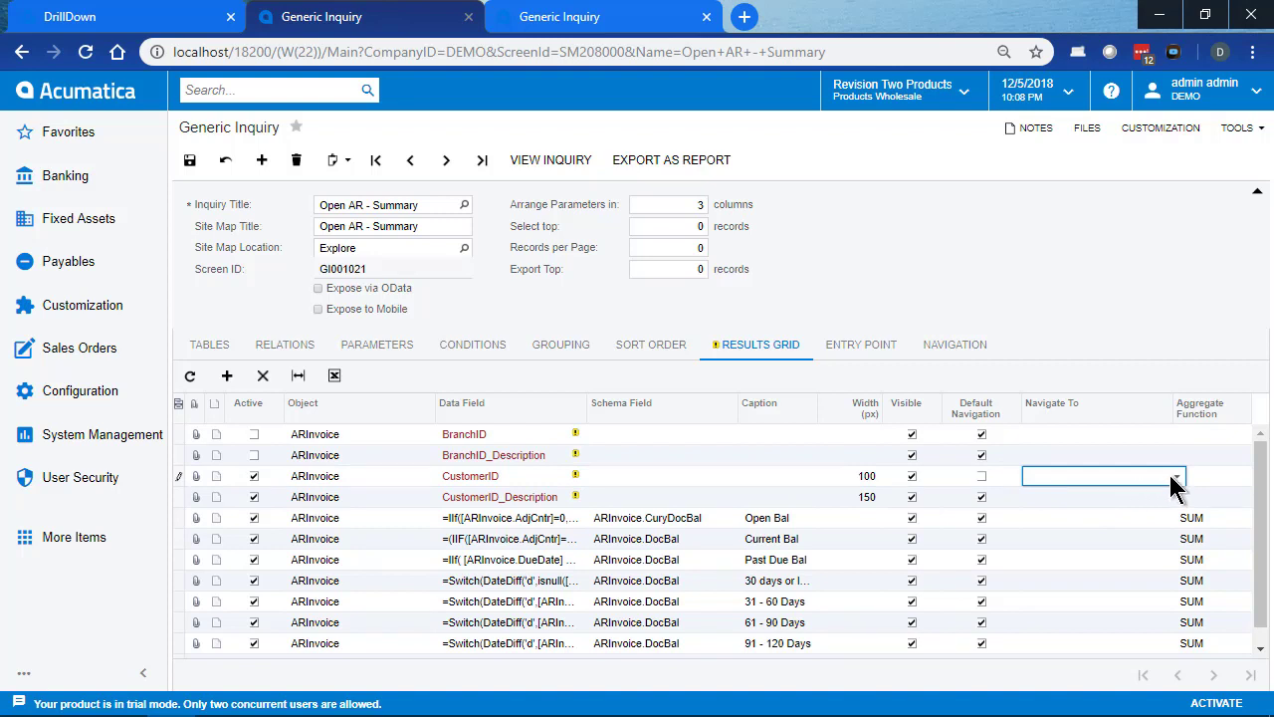
{"action": "left_click", "coordinate": [1178, 478]}
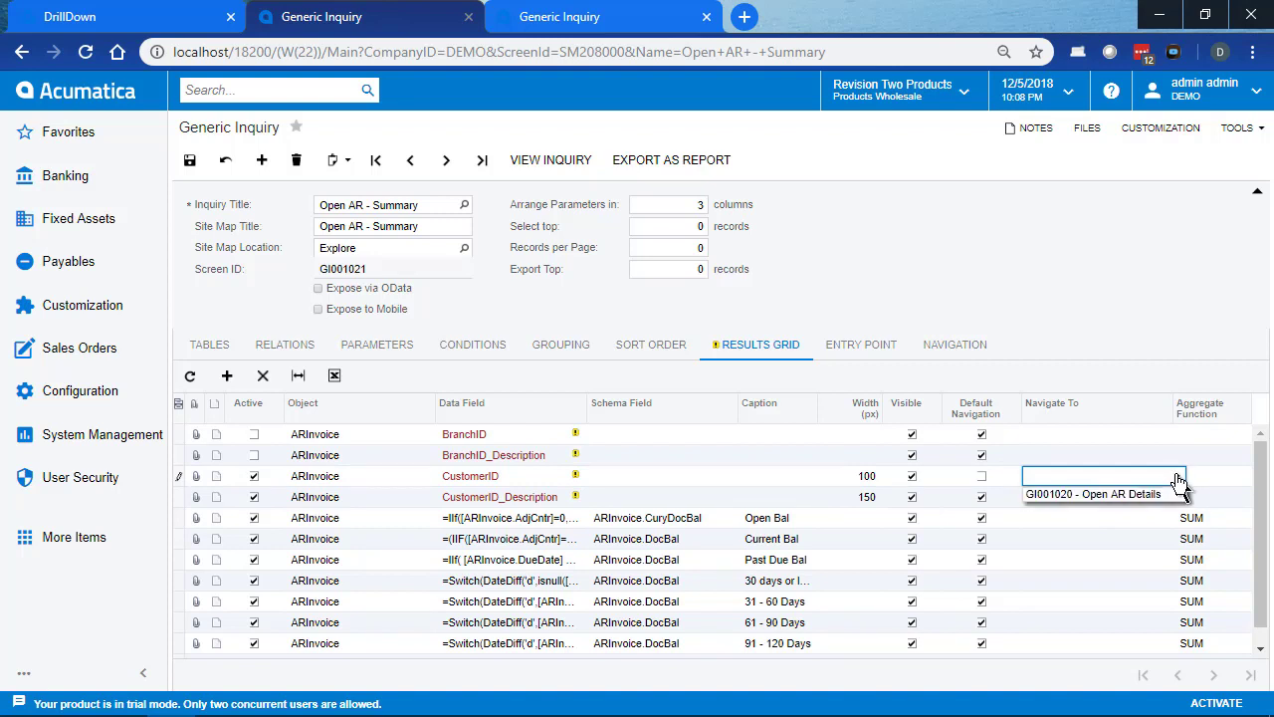
{"action": "left_click", "coordinate": [1127, 491]}
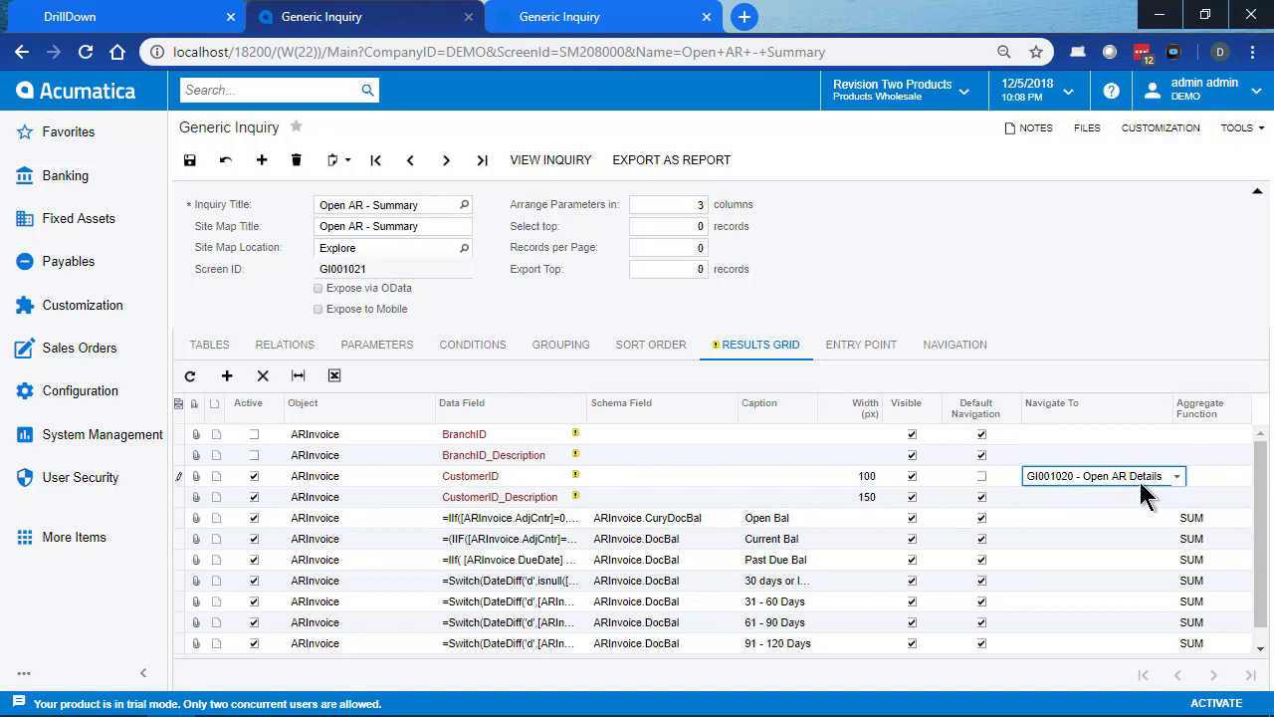
{"action": "mouse_move", "coordinate": [492, 482]}
{"action": "left_click", "coordinate": [189, 162]}
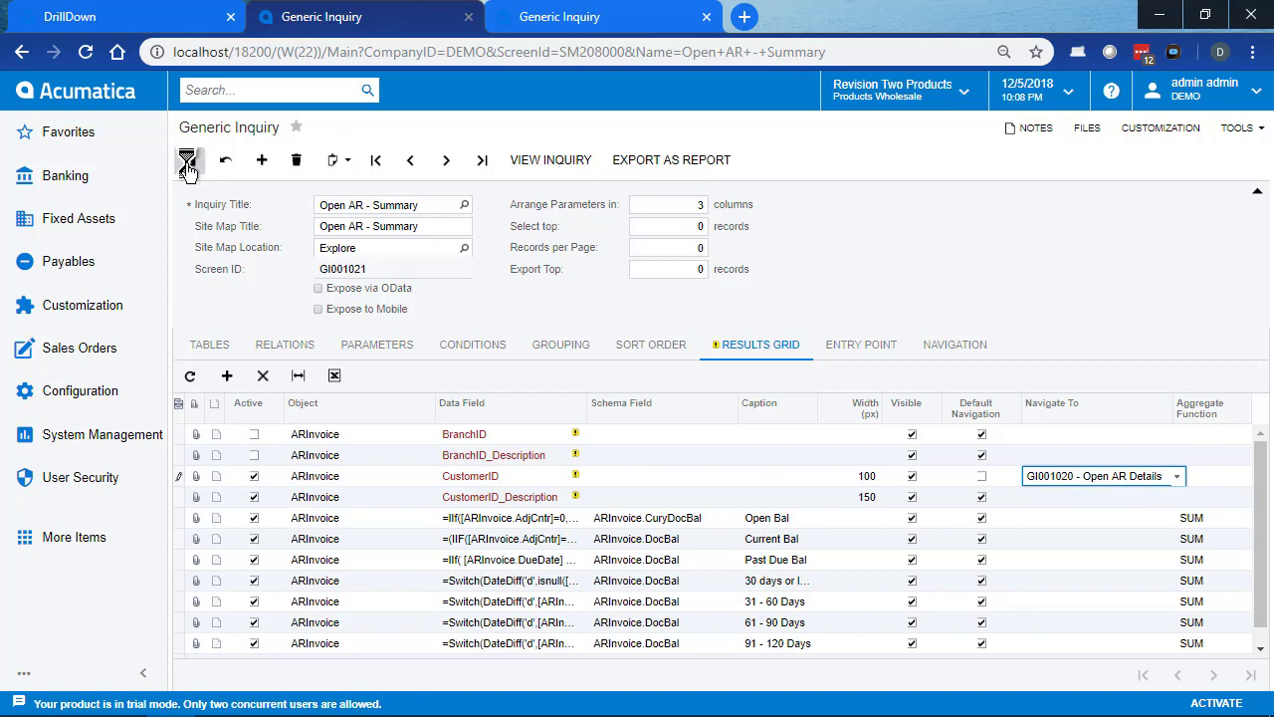
Step: Run the Open AR - Summary inquiry and drill into MICROCHIP's open AR details
{"action": "left_click", "coordinate": [557, 162]}
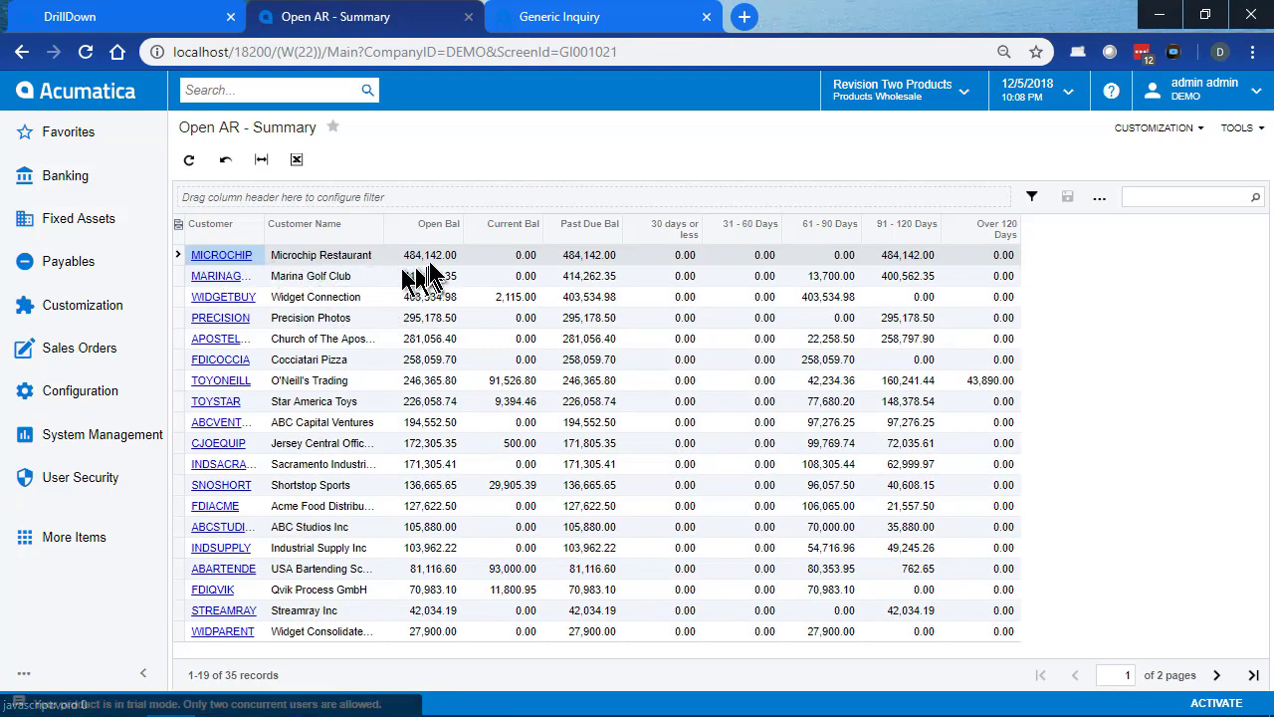
{"action": "left_click", "coordinate": [228, 255]}
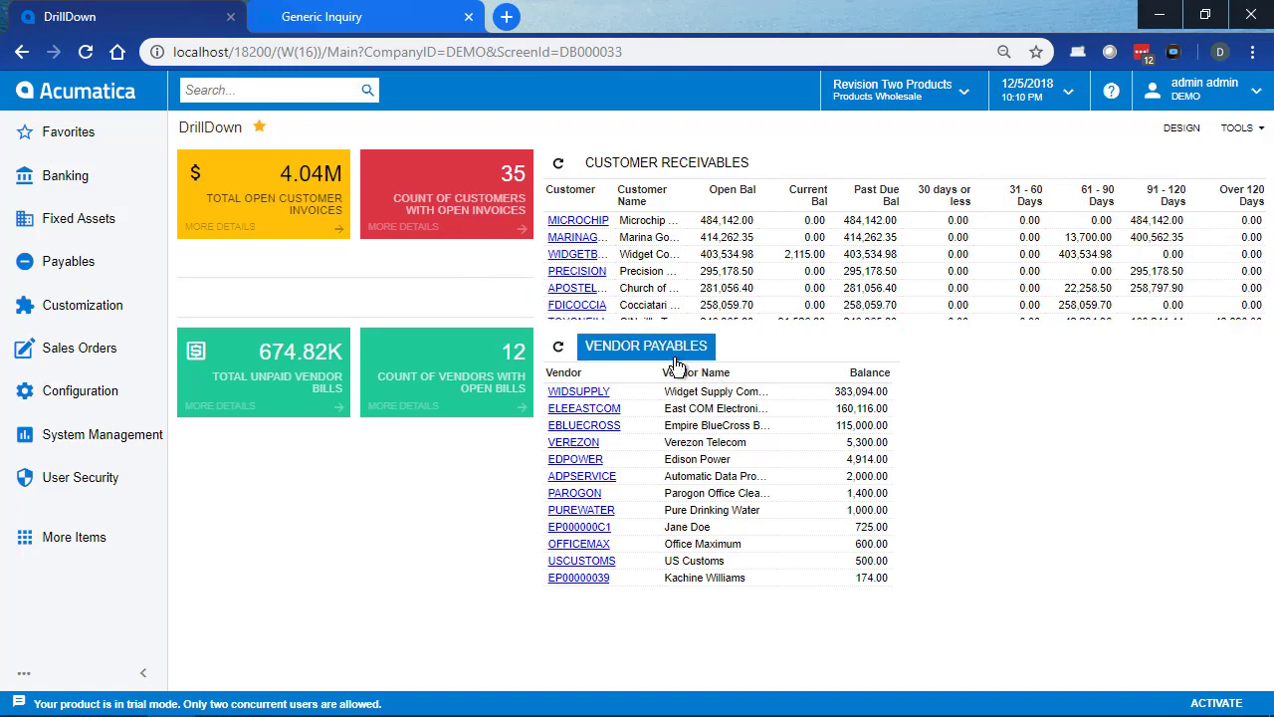
Step: Open the Vendor Payables inquiry's definition and review its Navigation and Results Grid settings
{"action": "left_click", "coordinate": [674, 363]}
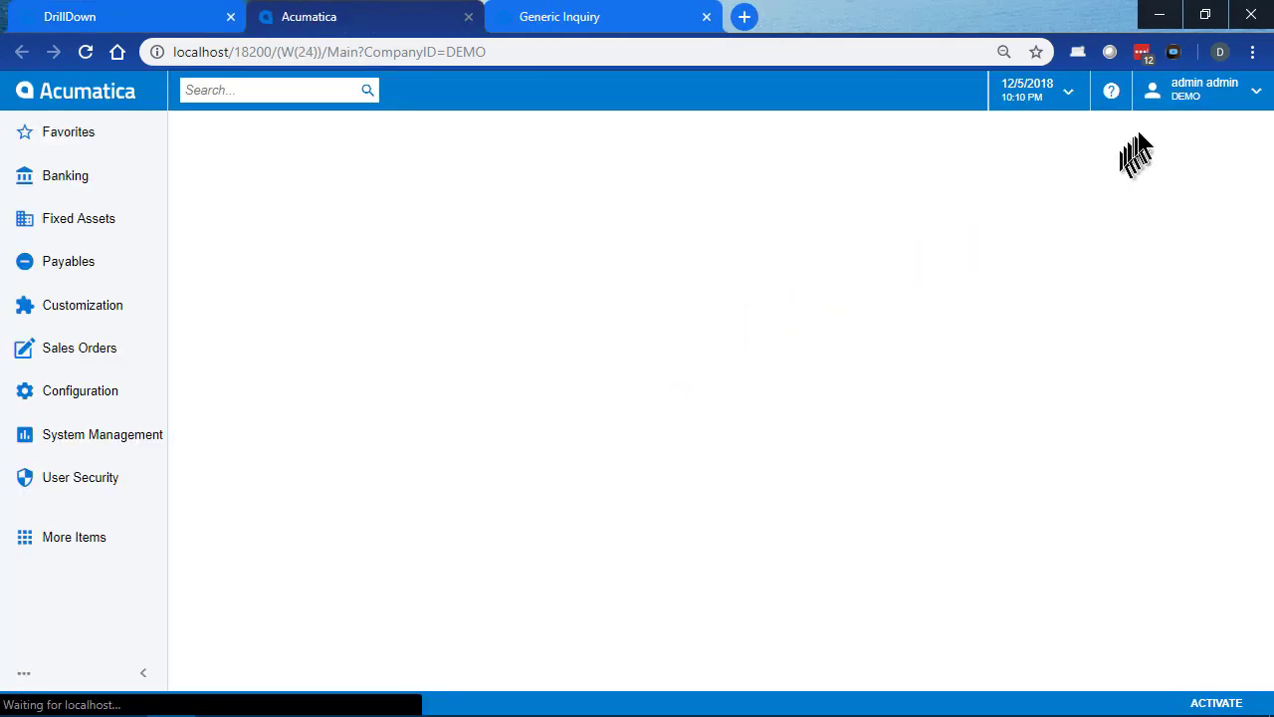
{"action": "left_click", "coordinate": [1121, 129]}
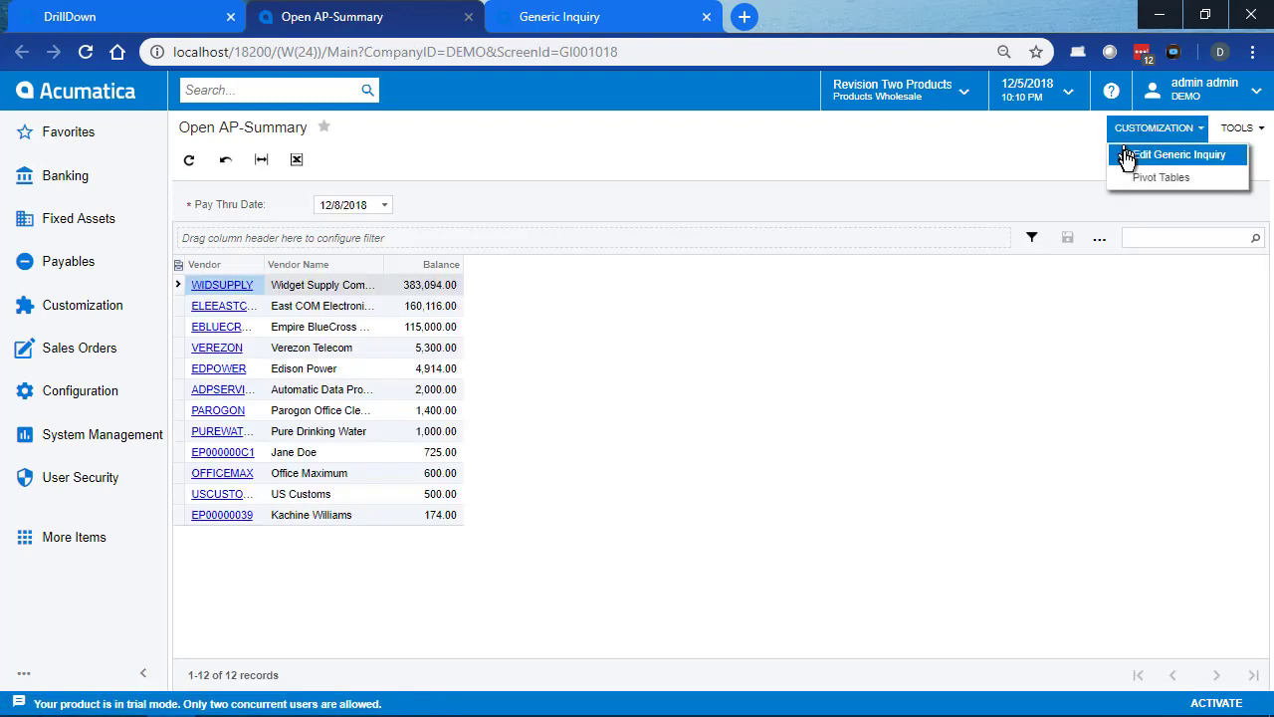
{"action": "left_click", "coordinate": [1179, 155]}
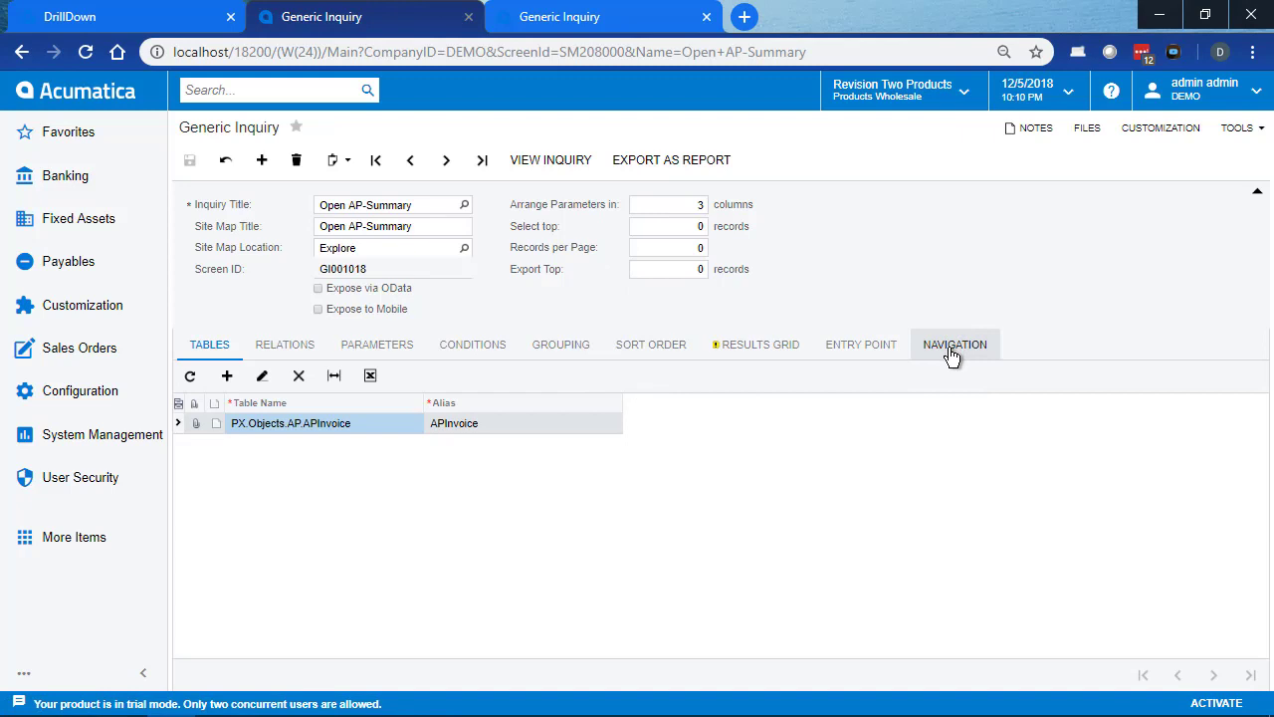
{"action": "left_click", "coordinate": [951, 349]}
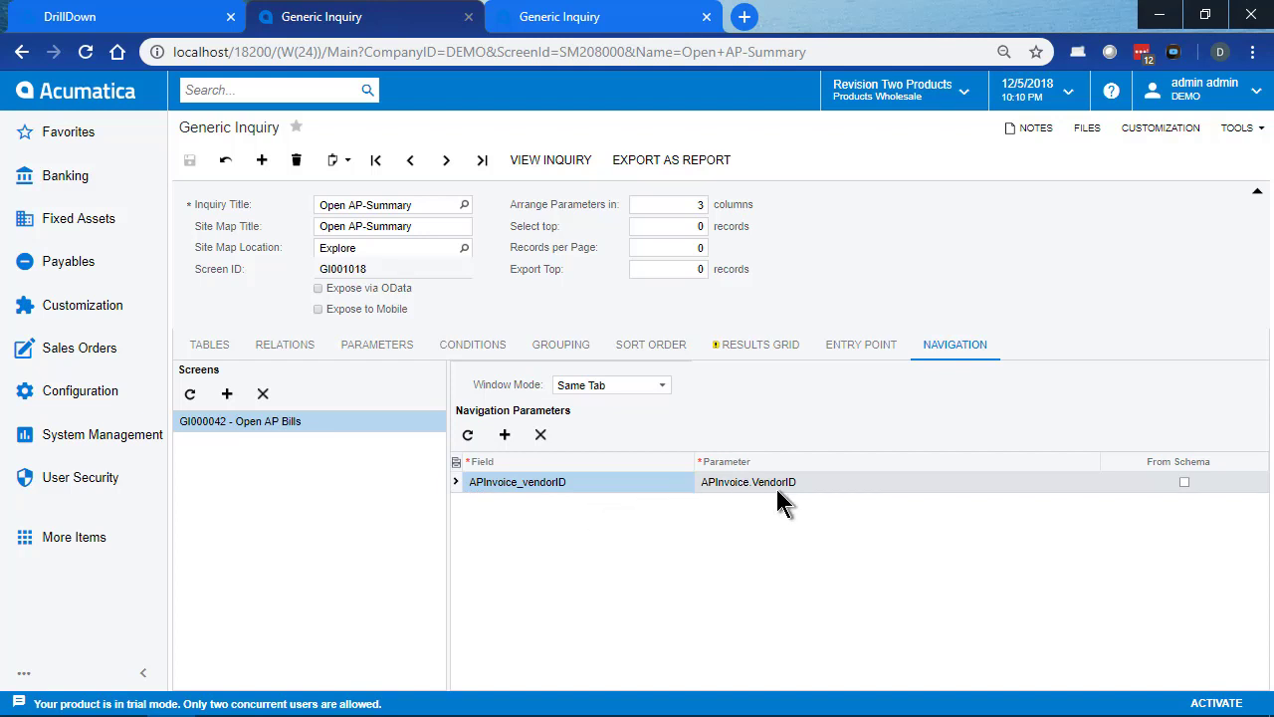
{"action": "left_click", "coordinate": [773, 349]}
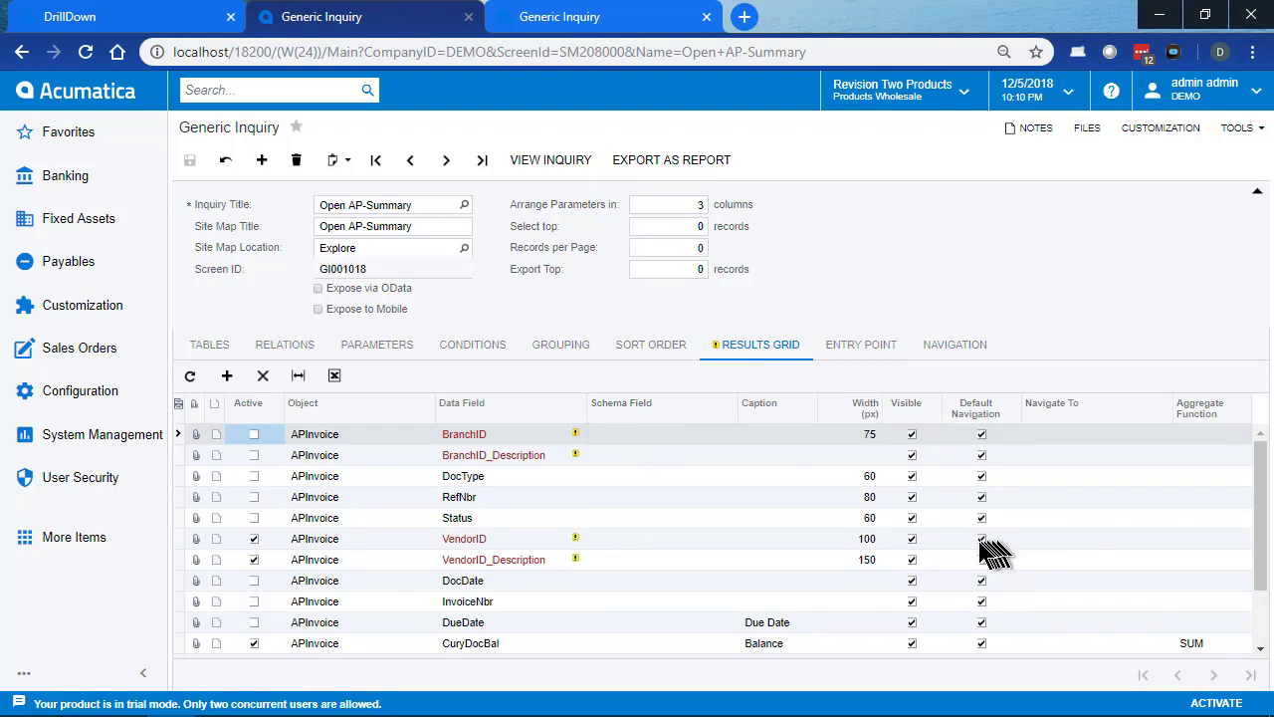
Step: Uncheck Default Navigation for VendorID, link it to GI000042 - Open AP Bills, save, and return to DrillDown
{"action": "left_click", "coordinate": [982, 539]}
{"action": "left_click", "coordinate": [1060, 546]}
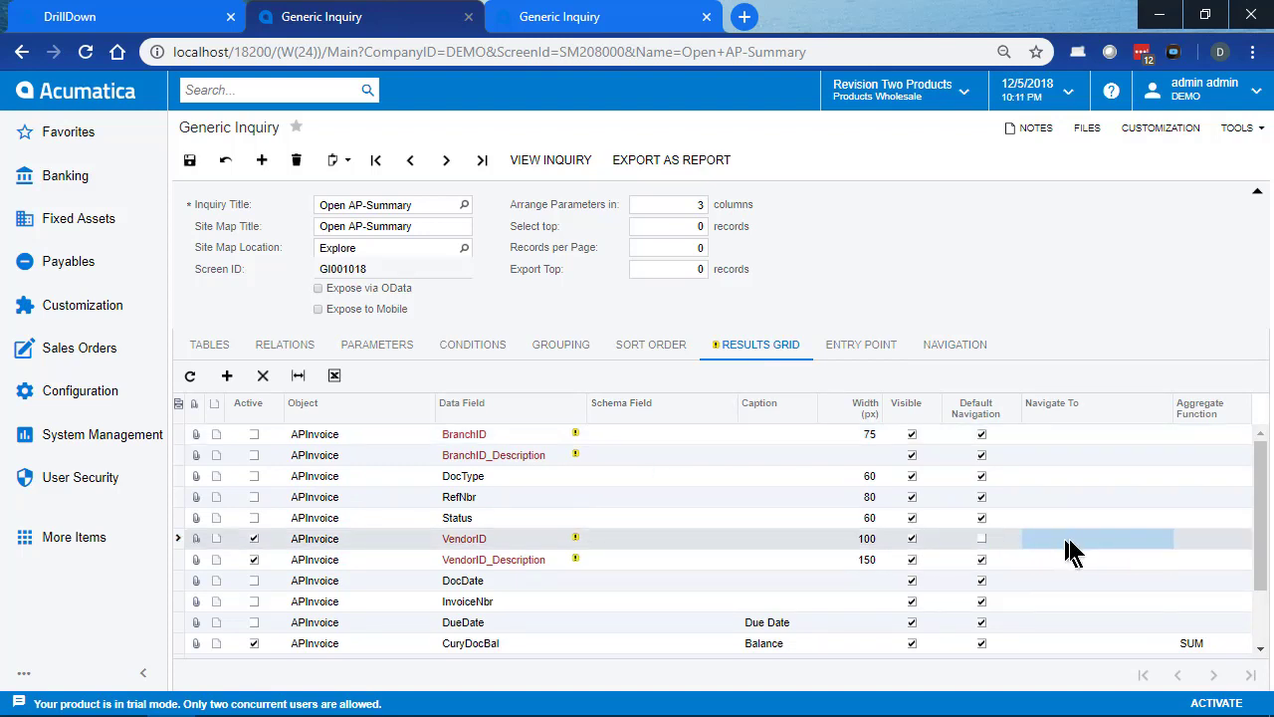
{"action": "left_click", "coordinate": [1111, 545]}
{"action": "left_click", "coordinate": [1176, 539]}
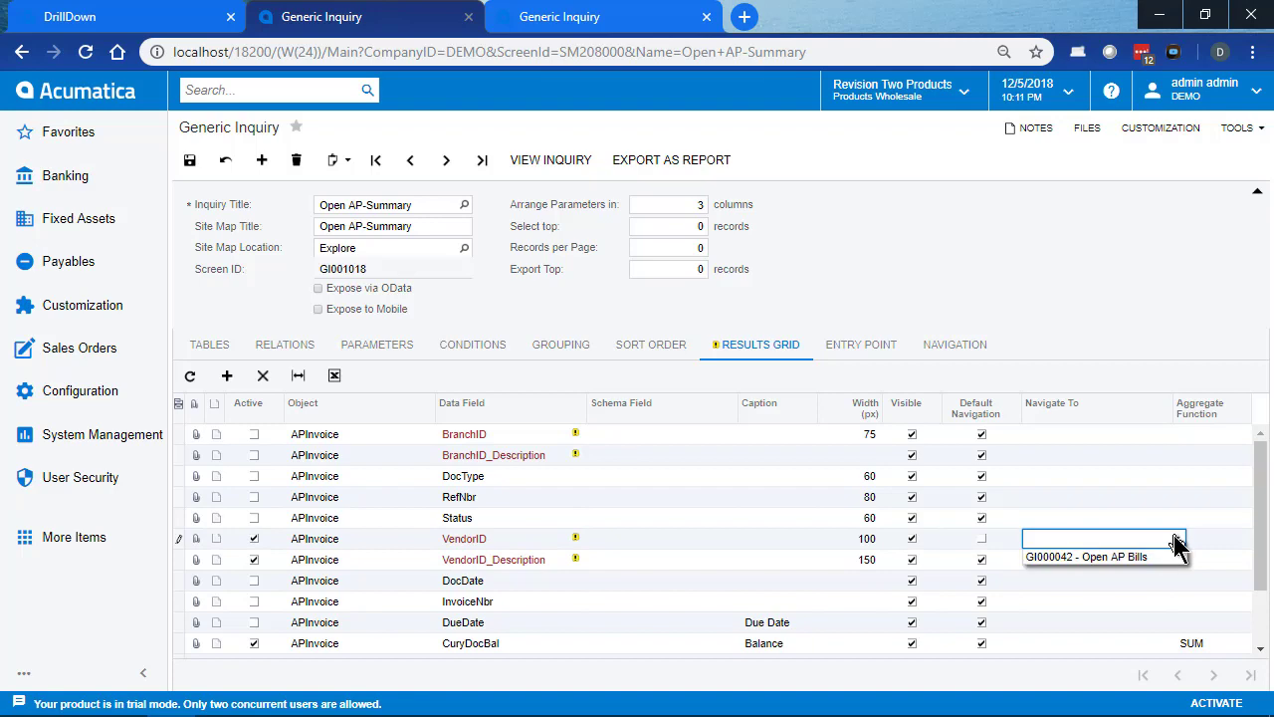
{"action": "left_click", "coordinate": [1100, 557]}
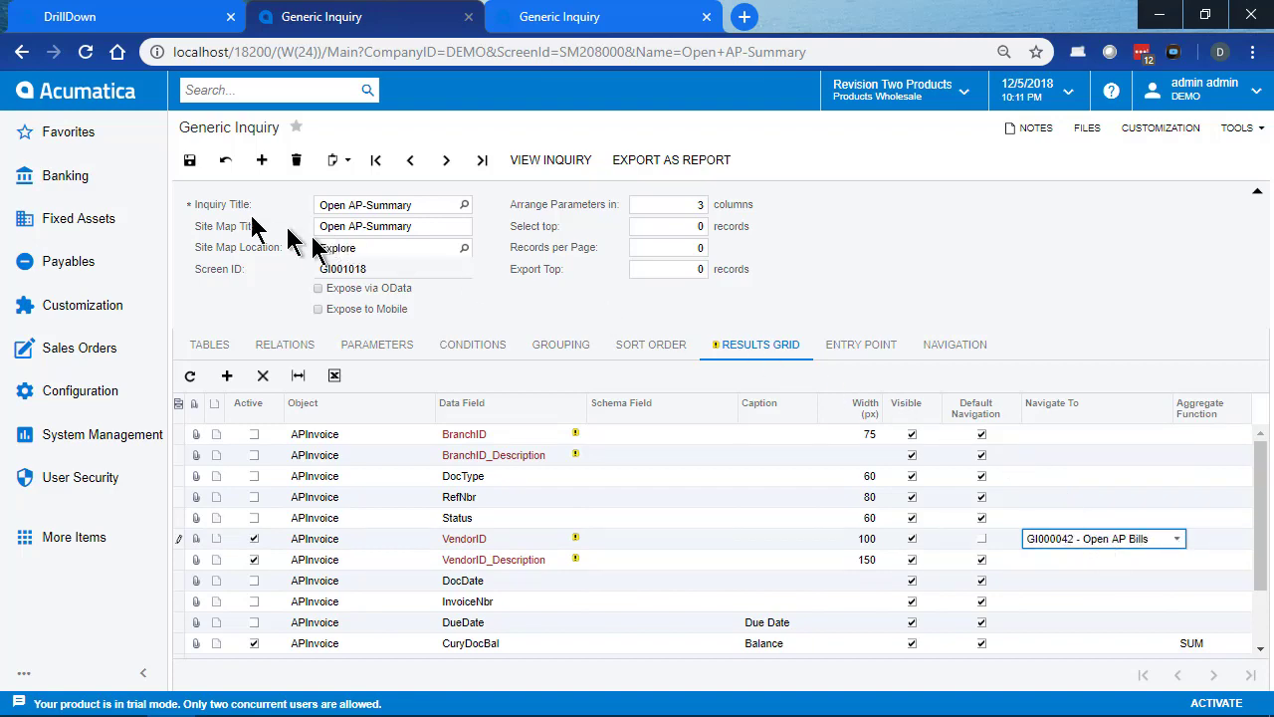
{"action": "left_click", "coordinate": [190, 162]}
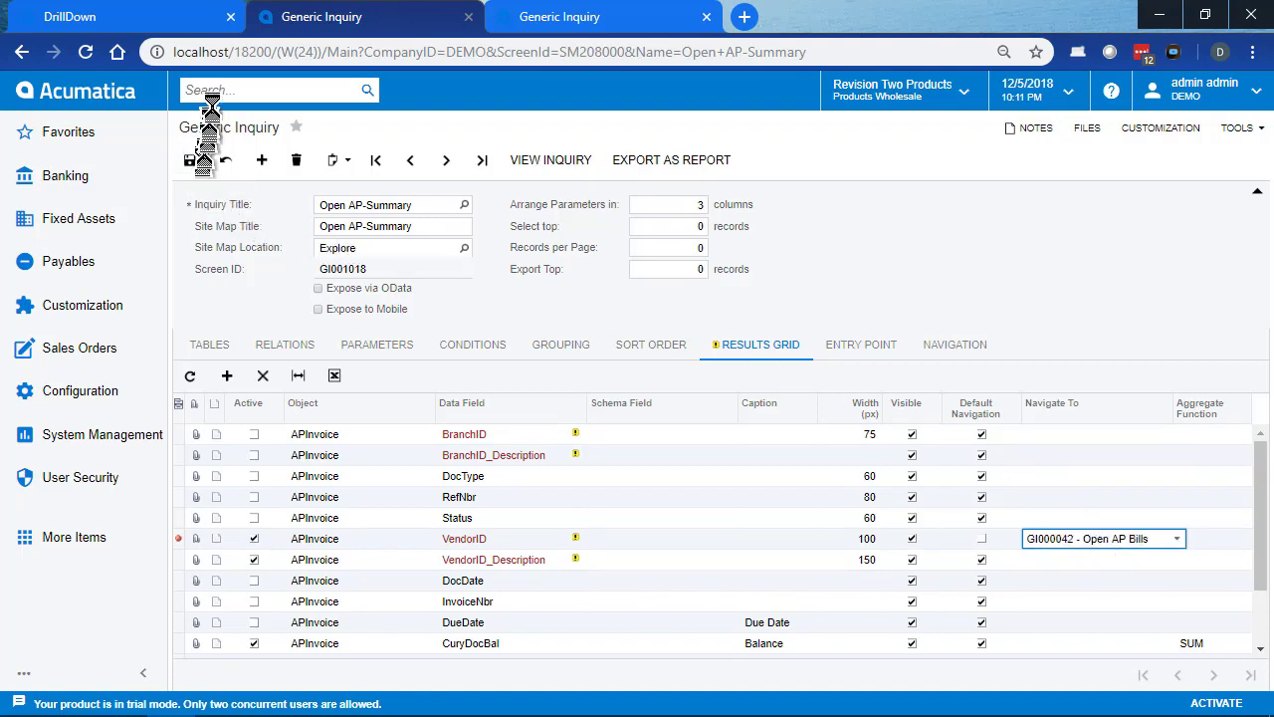
{"action": "left_click", "coordinate": [194, 20]}
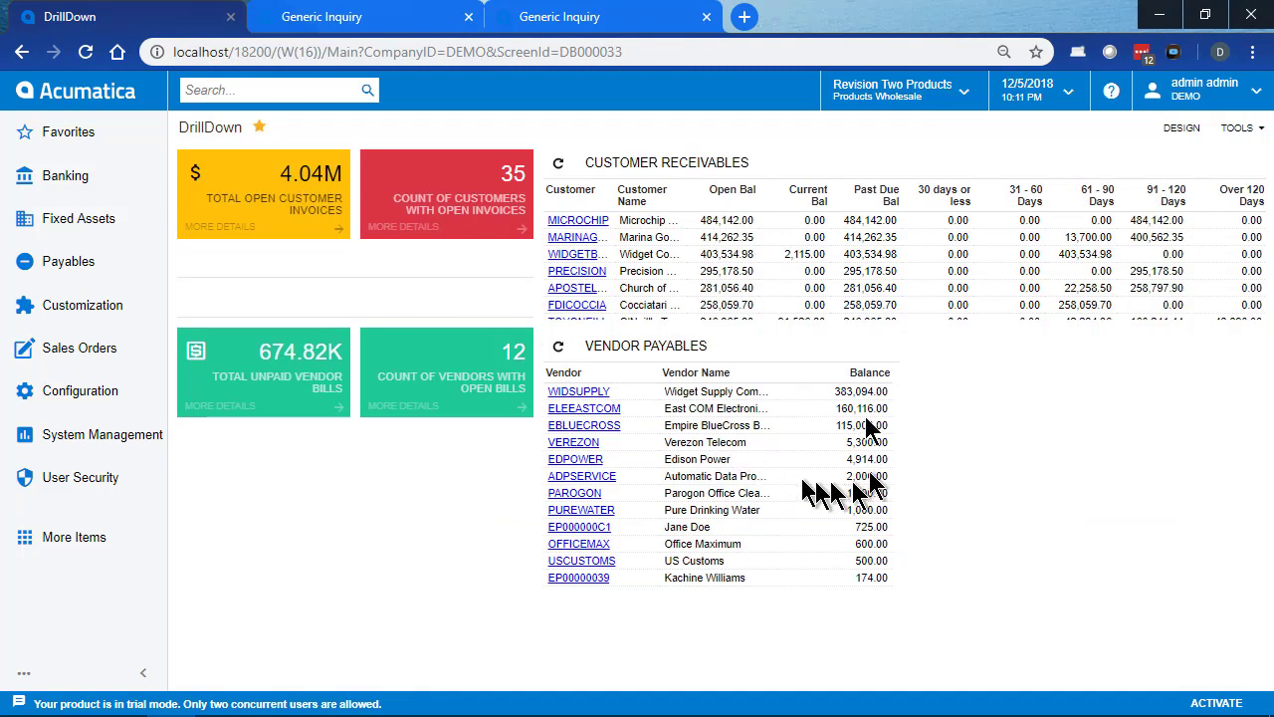
{"action": "left_click", "coordinate": [84, 55]}
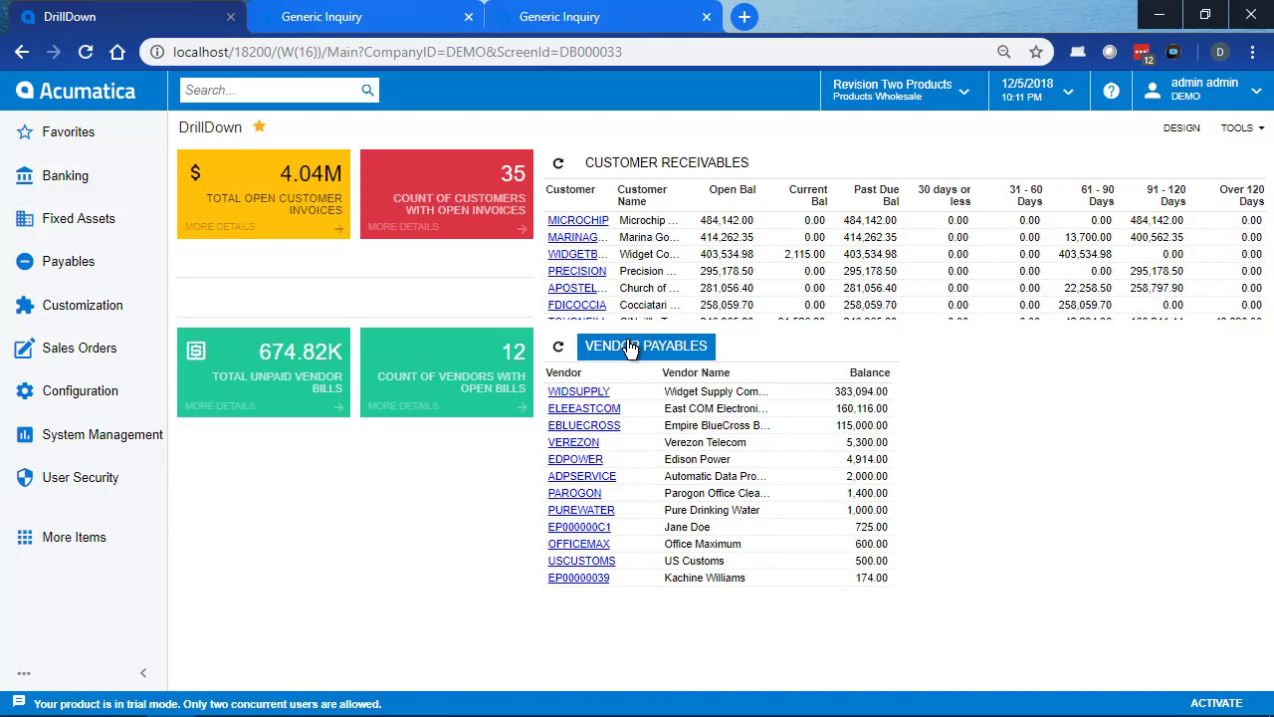
{"action": "left_click", "coordinate": [585, 396]}
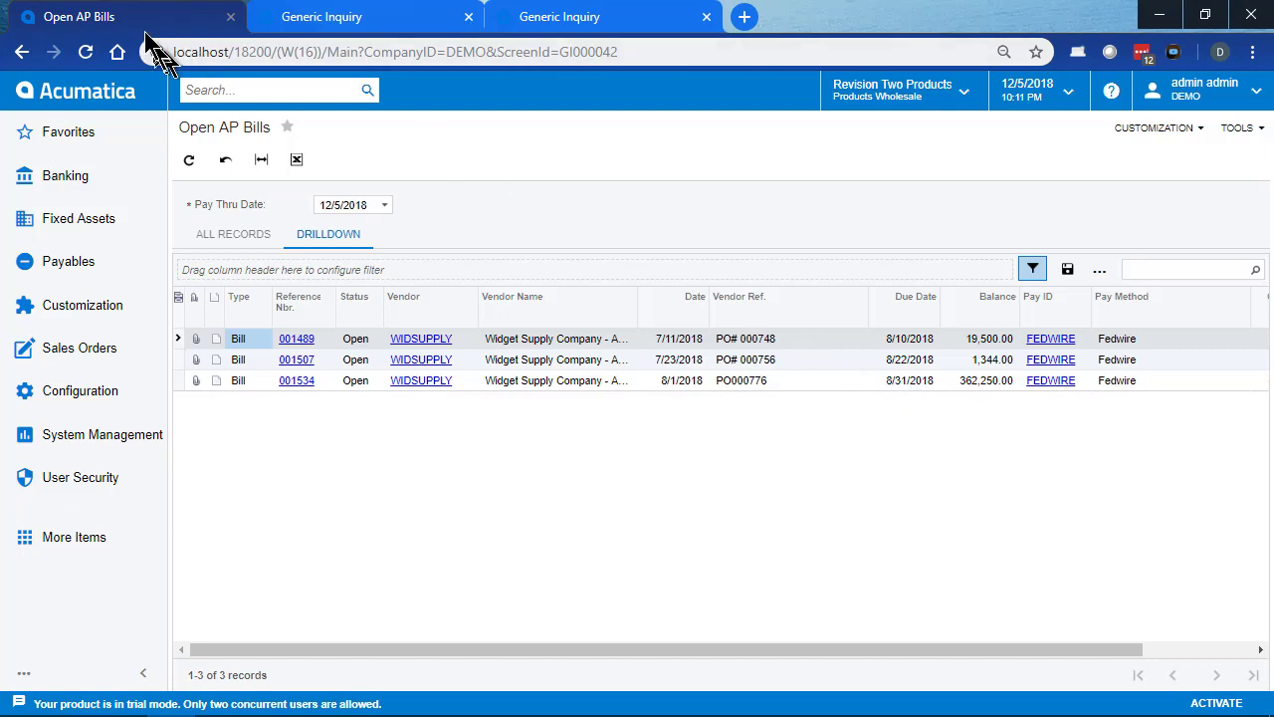
{"action": "left_click", "coordinate": [21, 54]}
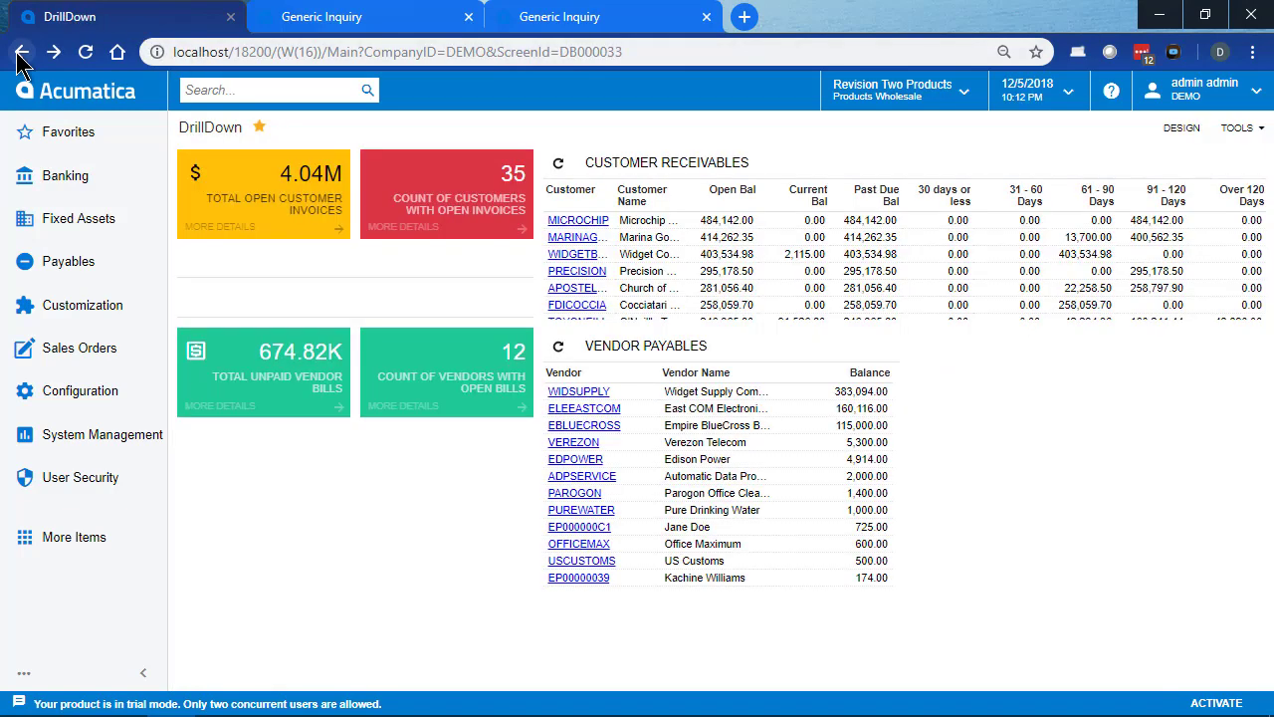